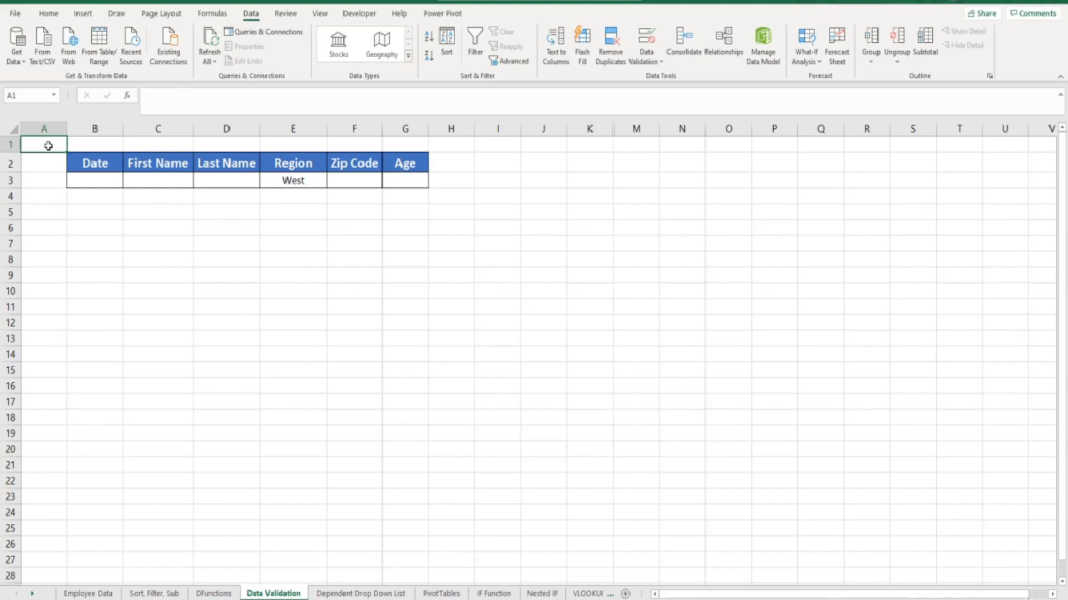
Define a data validation rule for the Date entry cell B3 that allows only dates in a between range.
click(90, 179)
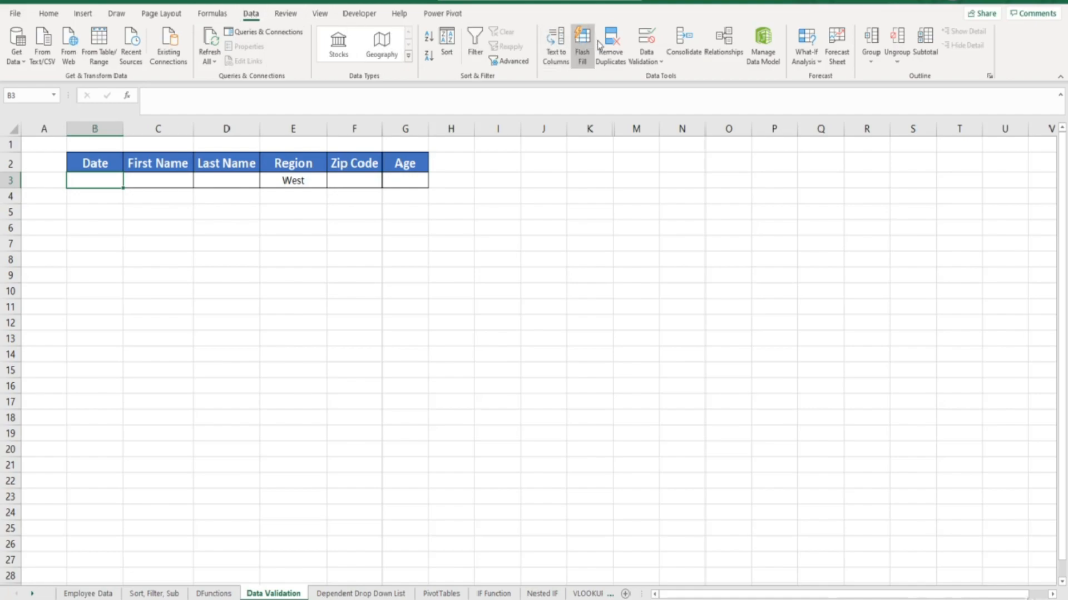
click(643, 38)
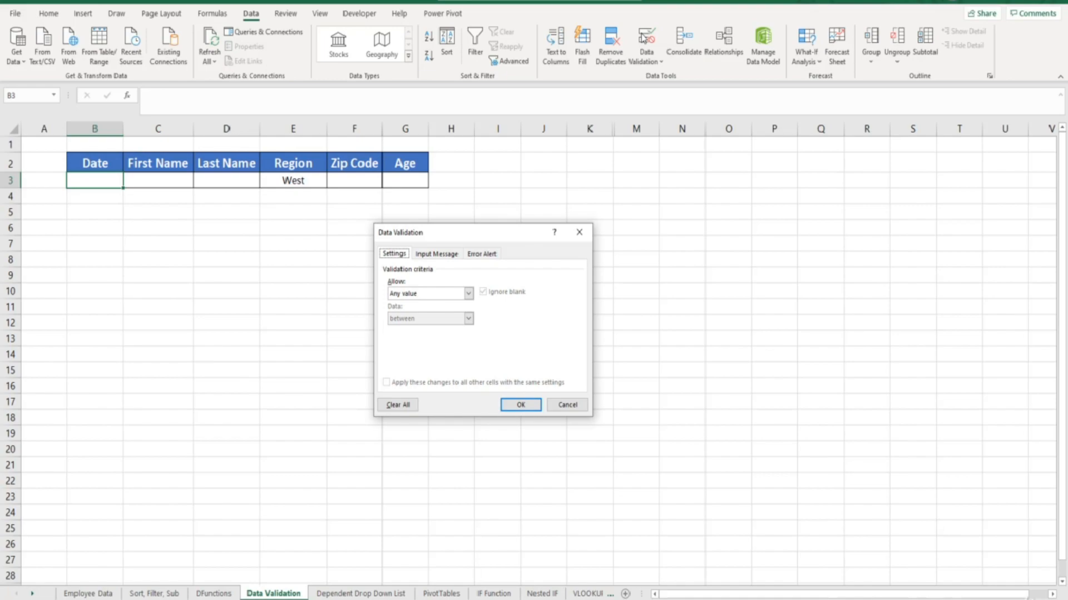
click(469, 294)
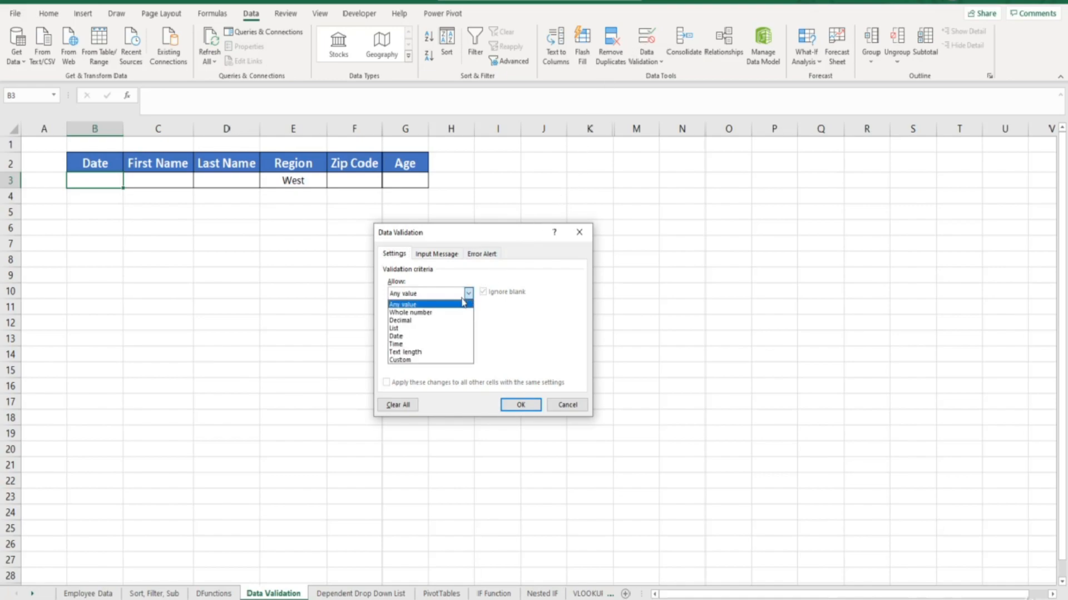
click(427, 337)
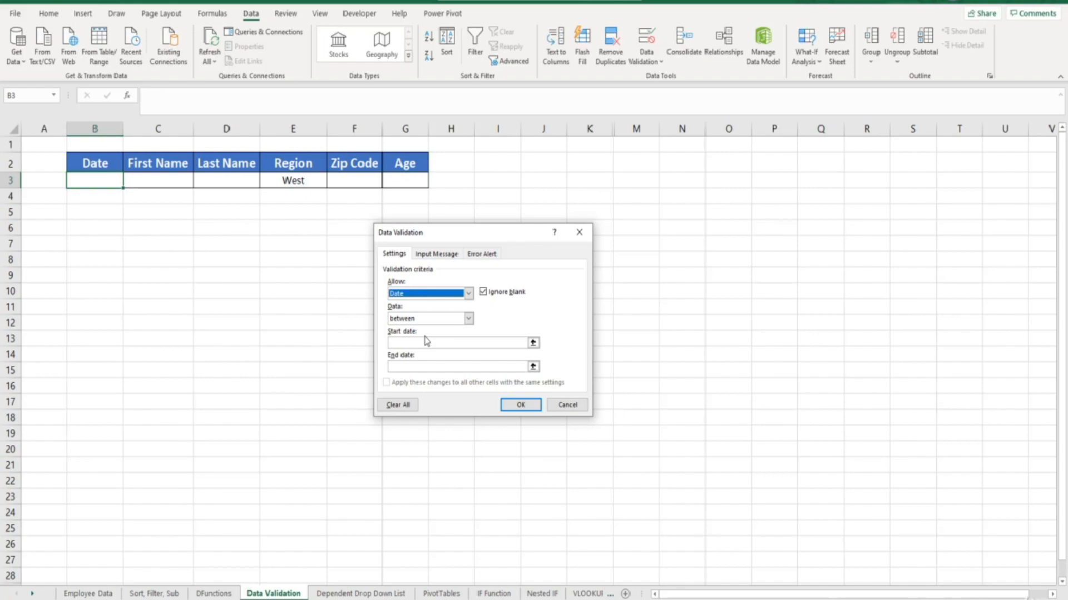
click(469, 319)
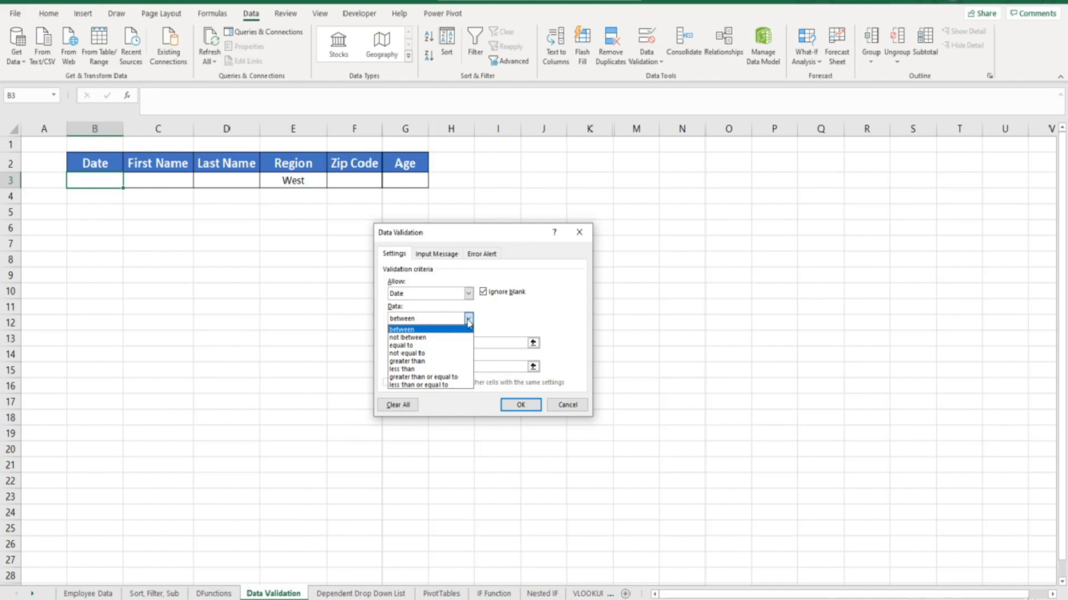
click(464, 331)
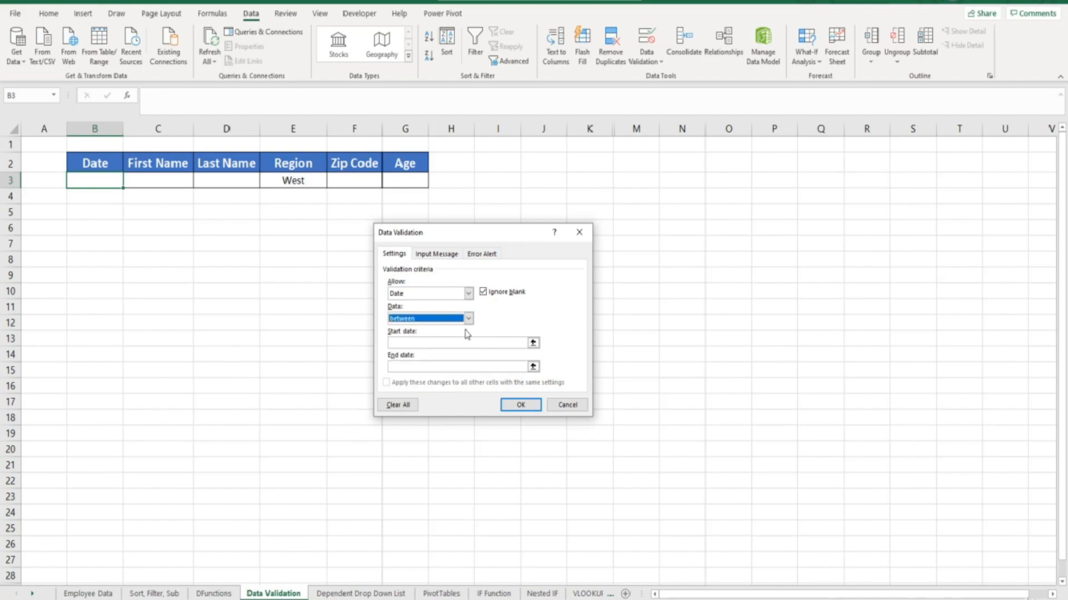
Set the rule's start date to 1/1/2020 and end date to 12/31/2021, and apply it.
click(466, 341)
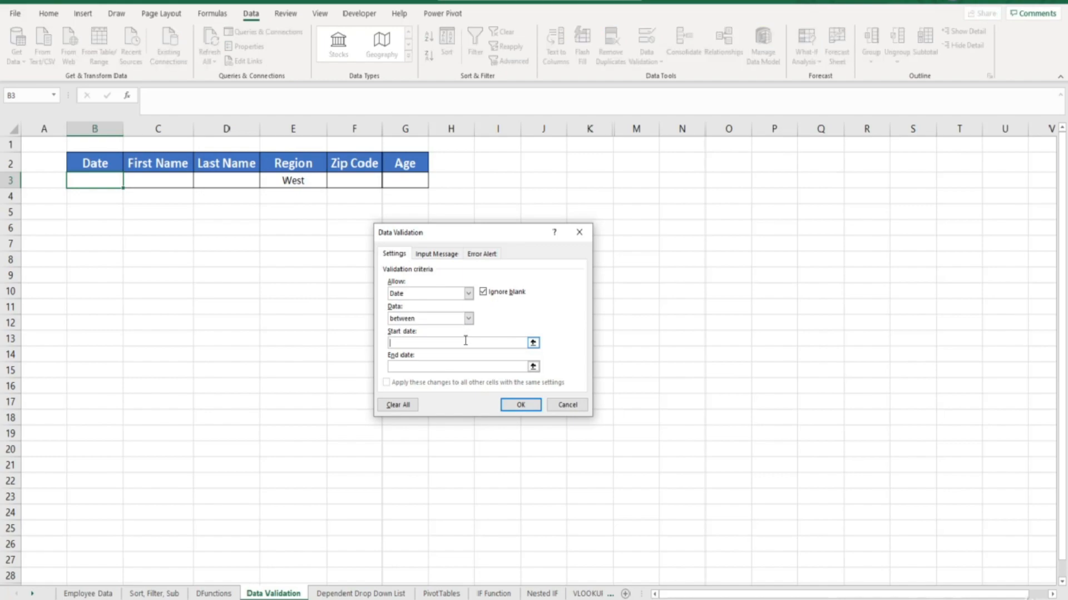
text(1/1)
text(/2020)
text(12/31)
text(/)
text(2021)
click(512, 406)
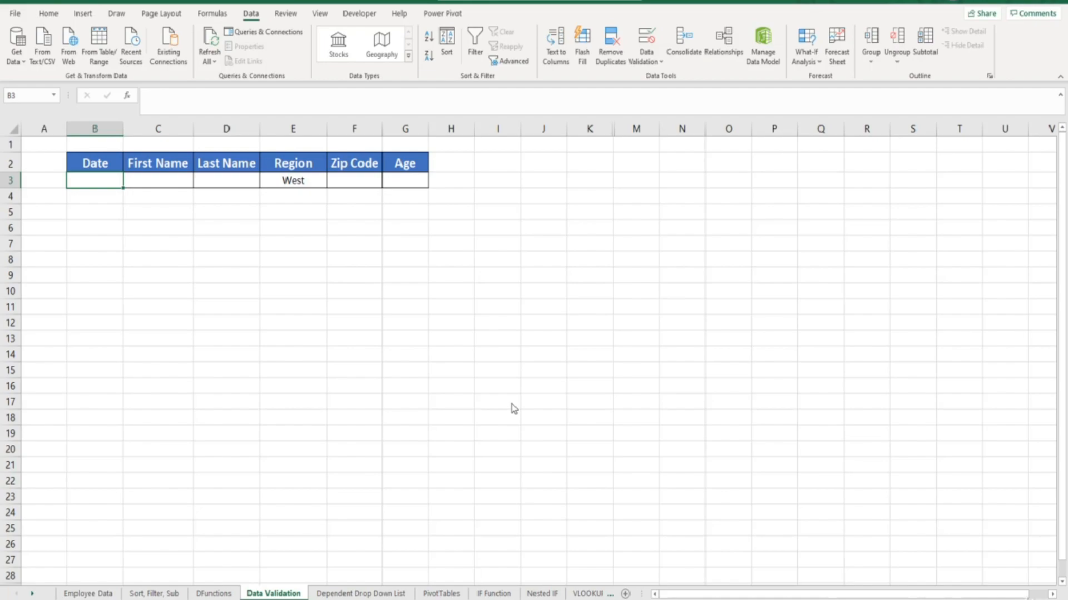
Test the date rule by trying to enter 5/25/2019 in cell B3, and choose to retry the entry.
text(5/25/)
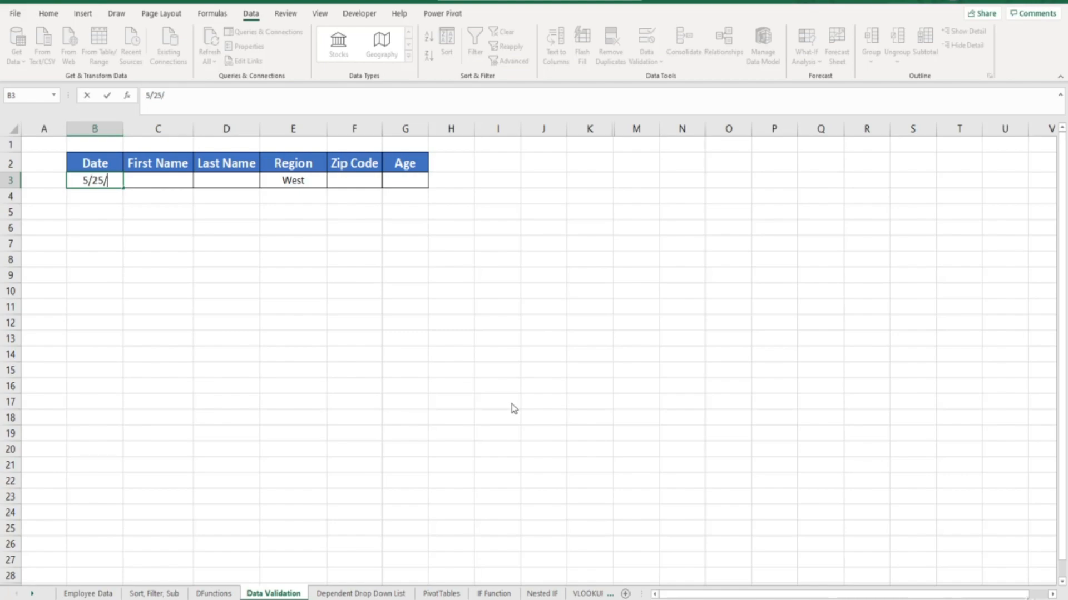
text(2019)
key(Return)
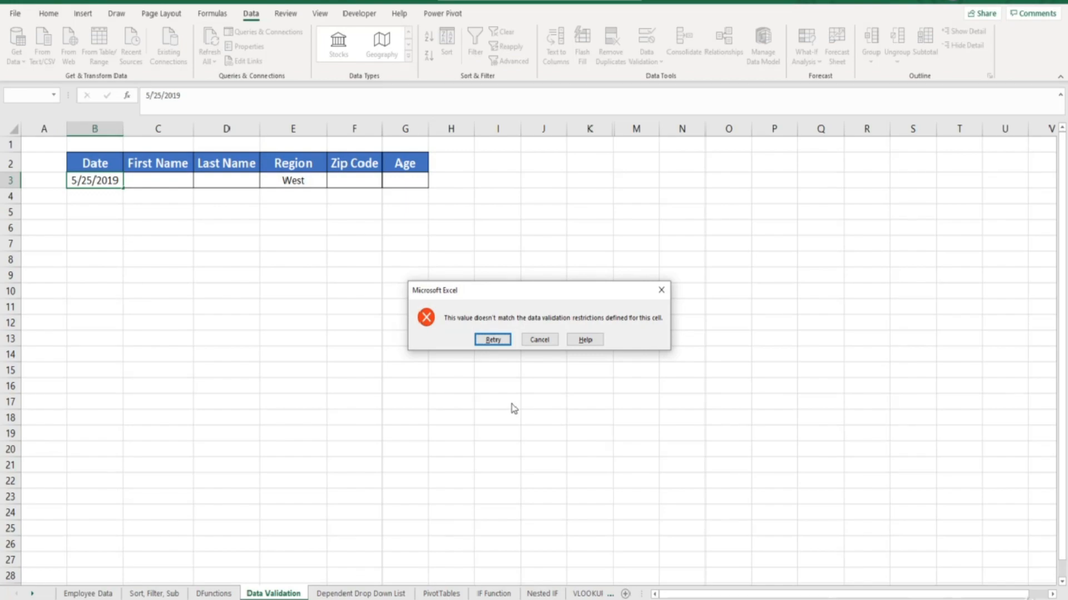
click(492, 341)
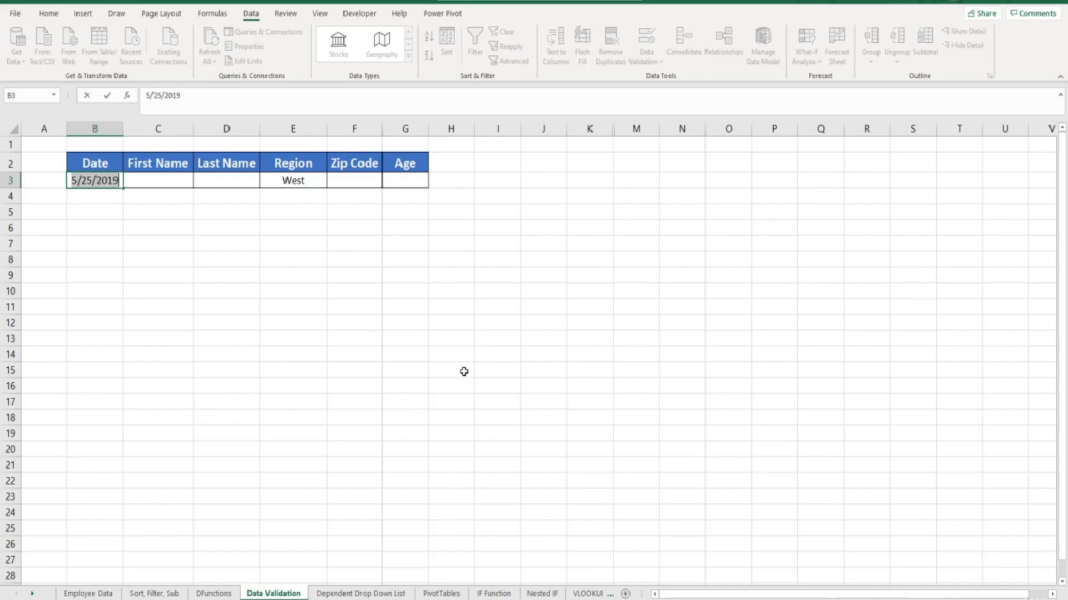
Enter the date 4/19/2021 in cell B3.
text(4/19/)
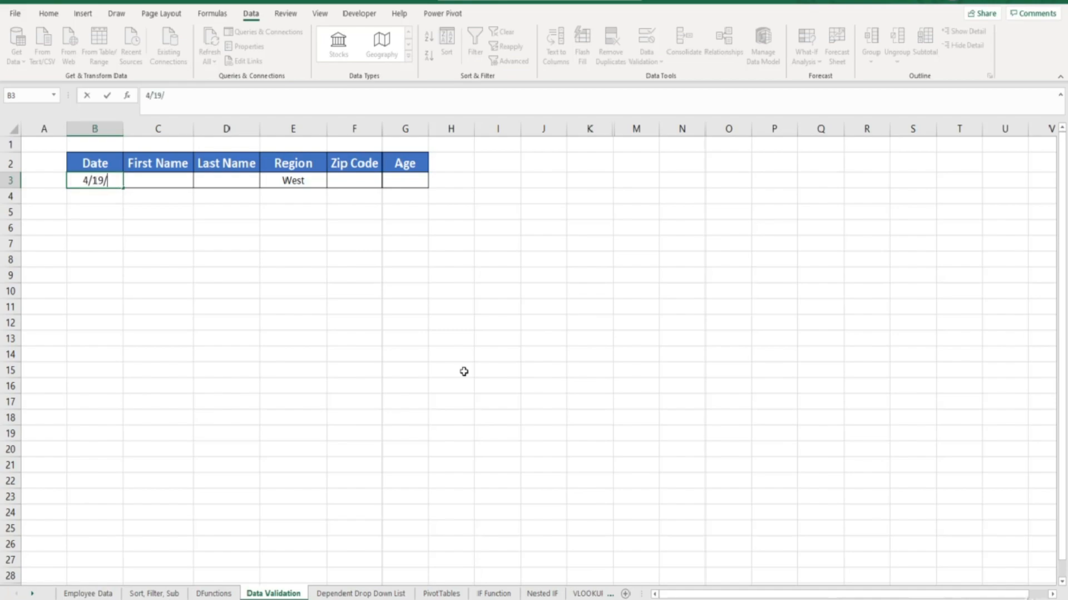
text(2021)
key(Return)
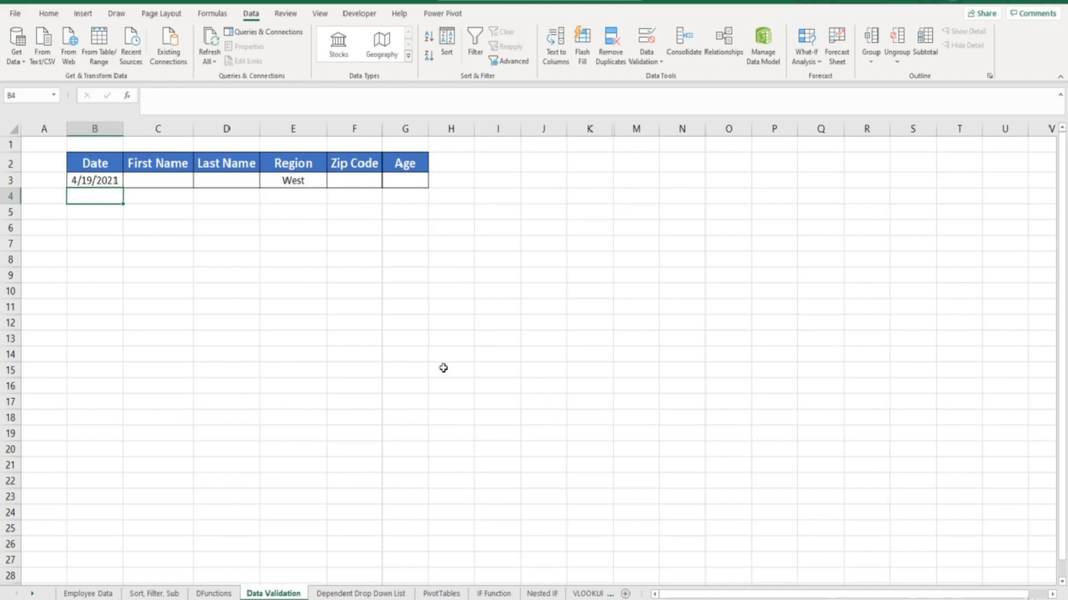
Apply data validation to the Zip Code cell F3 that requires a text length equal to 5.
click(357, 180)
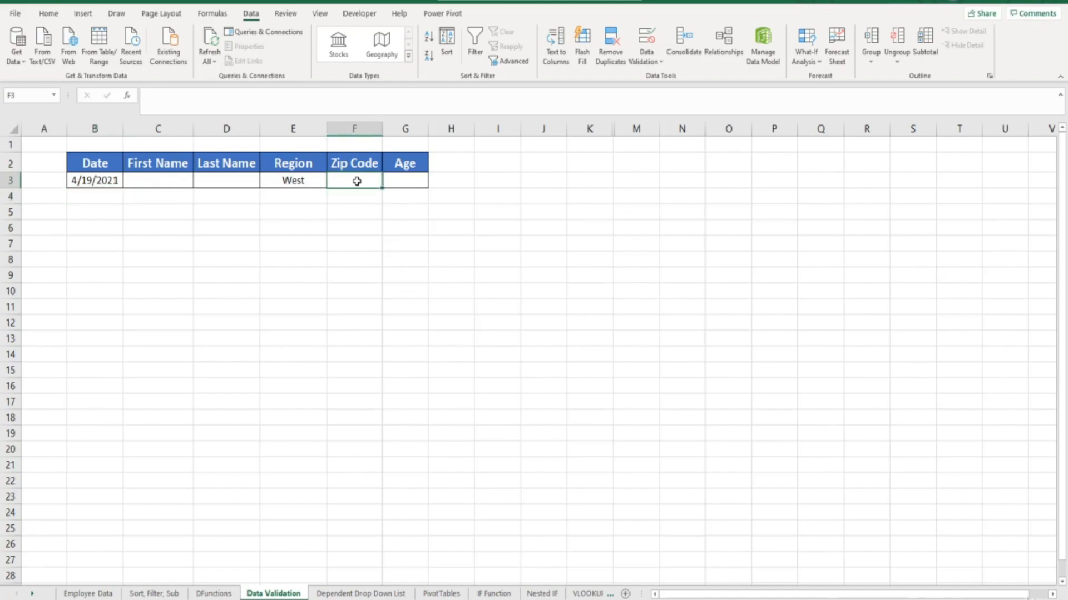
click(645, 41)
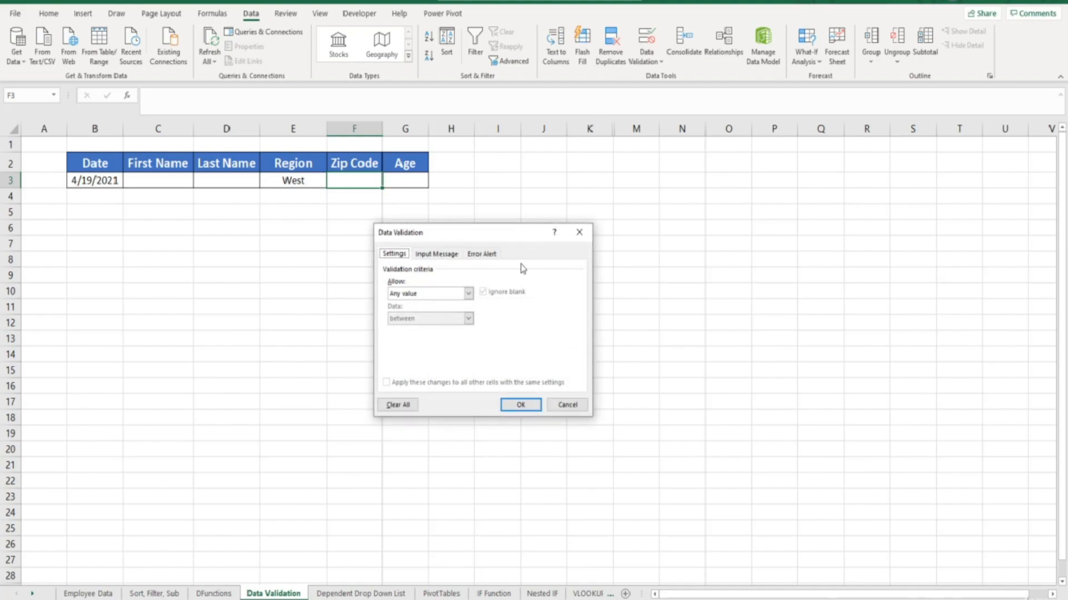
click(469, 294)
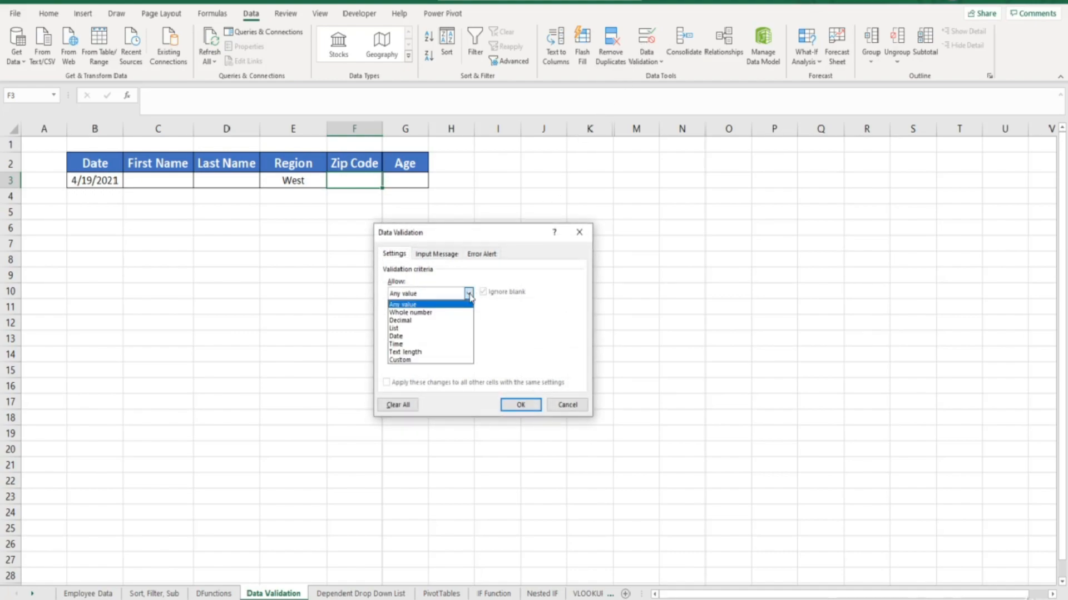
click(427, 353)
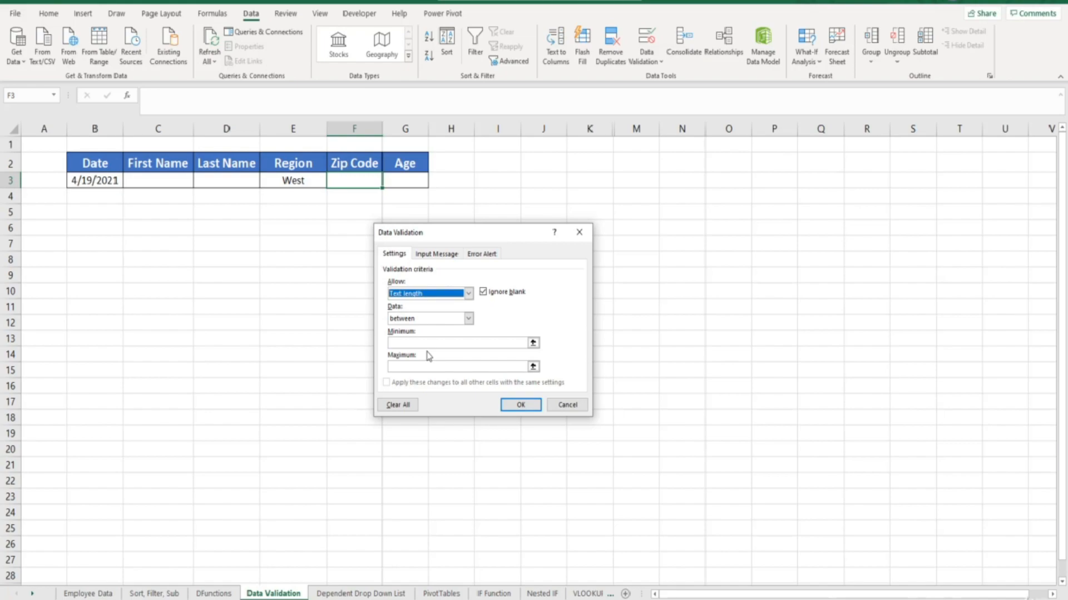
click(468, 320)
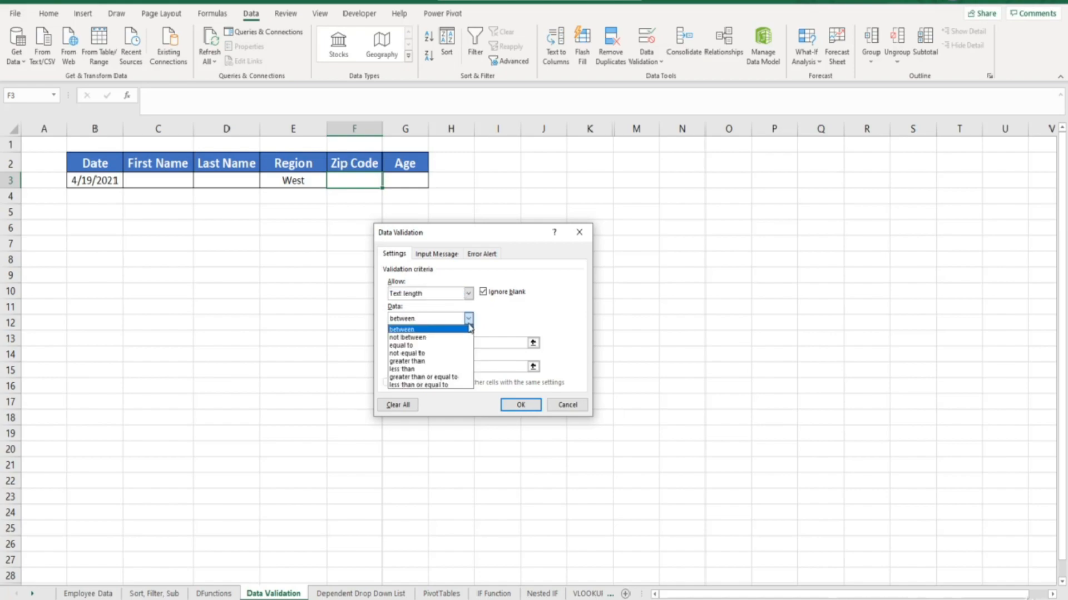
click(451, 346)
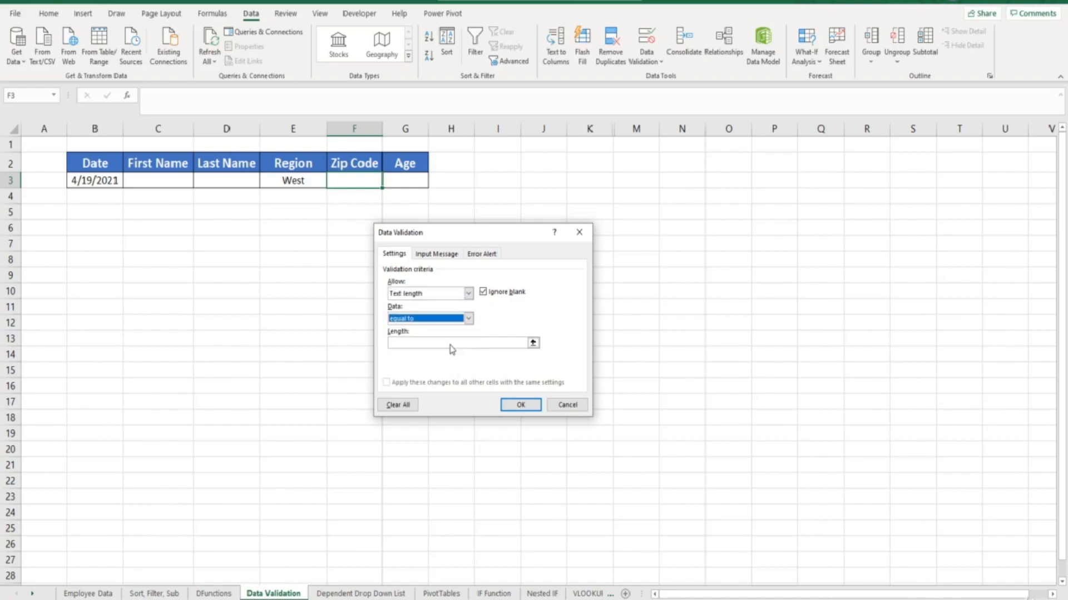
click(451, 344)
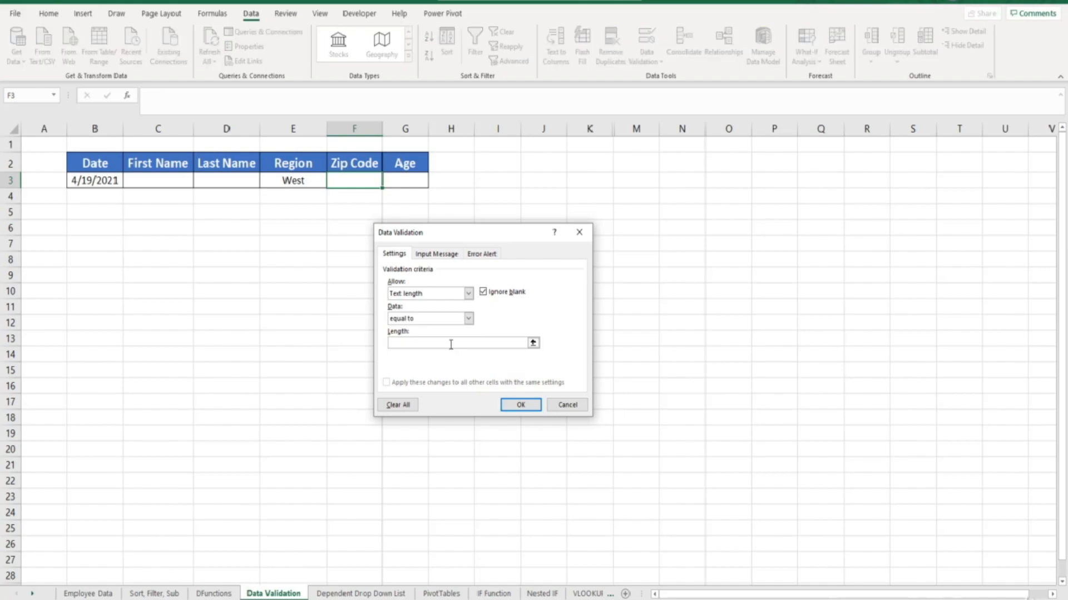
text(5)
click(517, 404)
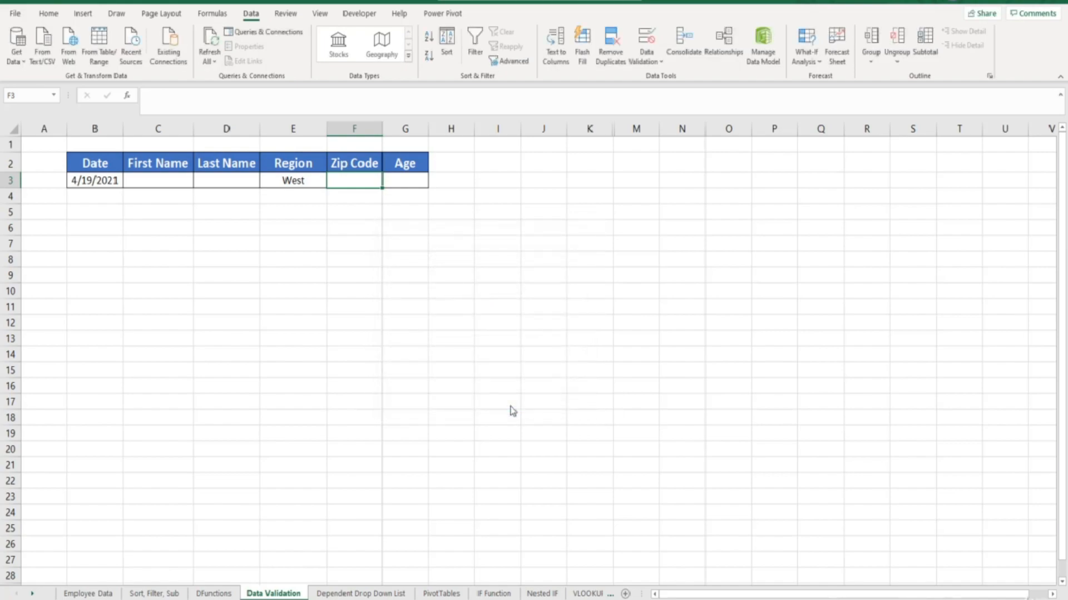
Enter the zip code 78542 in cell F3.
text(78)
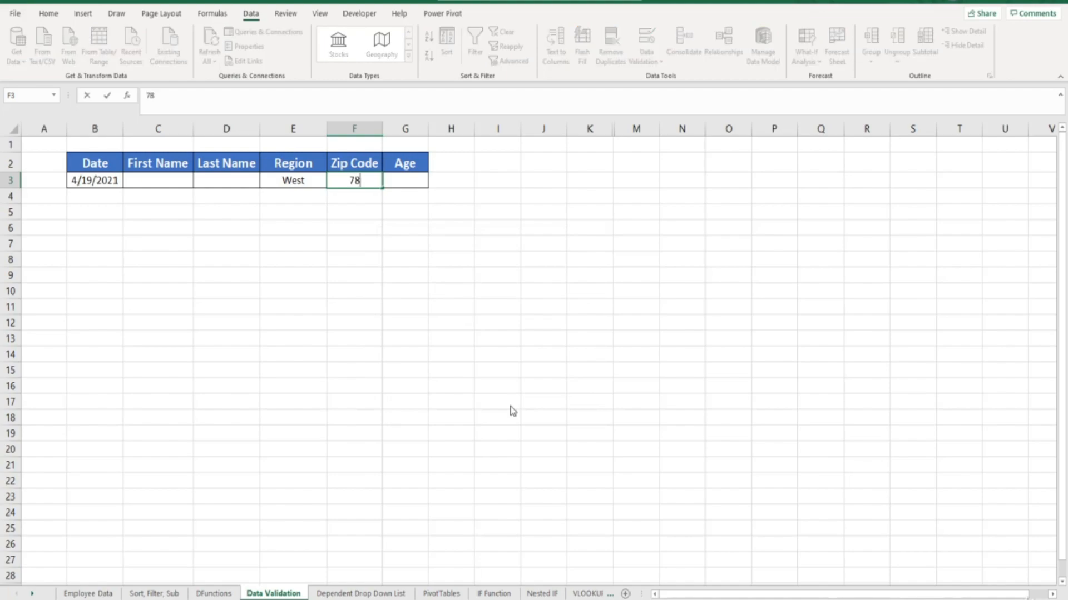
text(542)
key(Return)
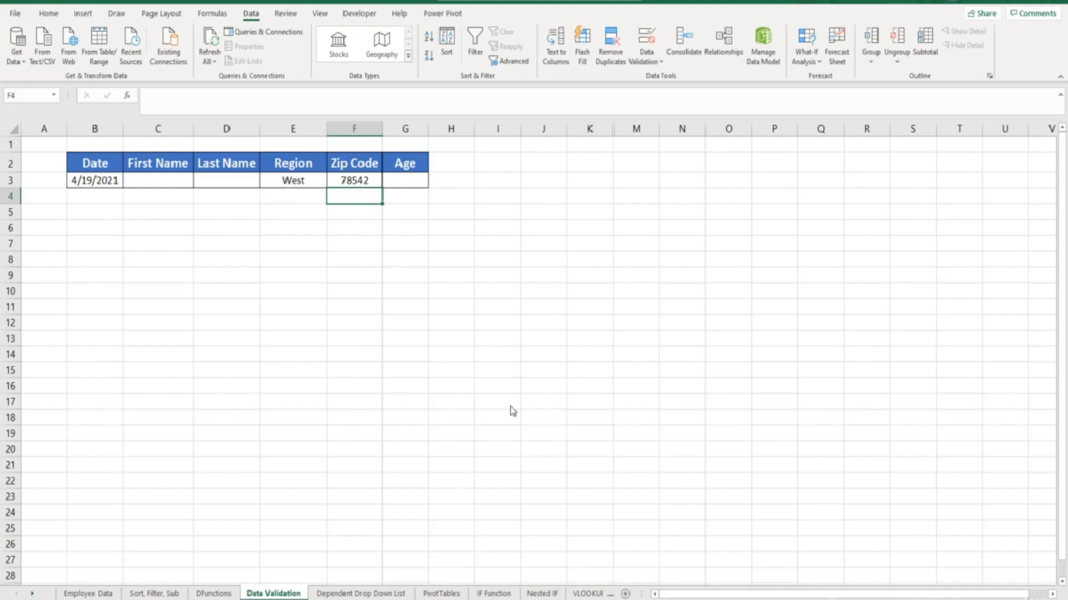
Test the zip code rule by trying to enter 784569 in cell F3, and cancel the entry.
key(Up)
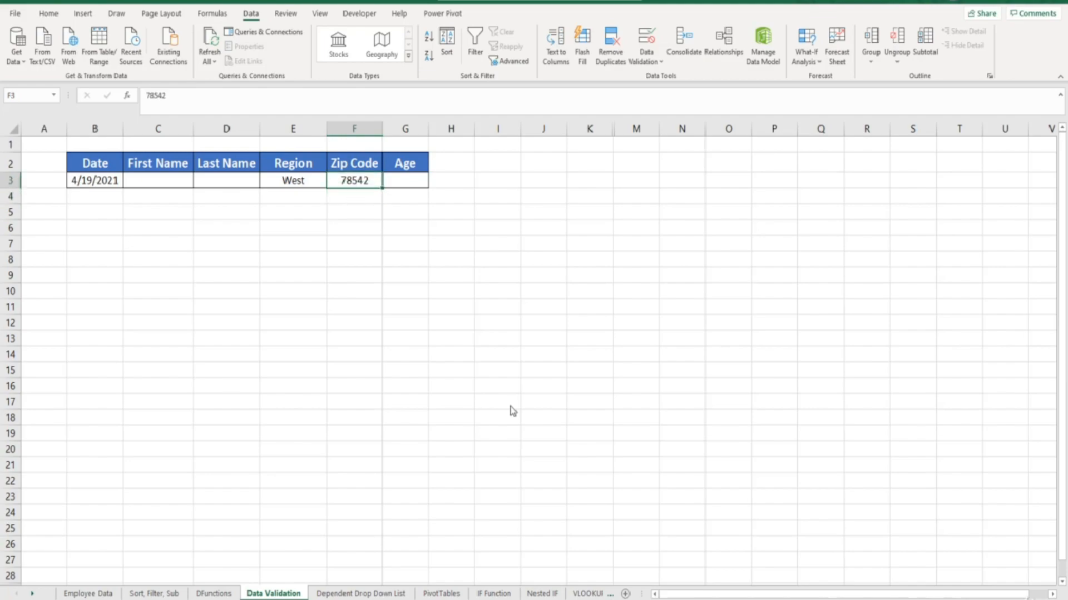
text(784569)
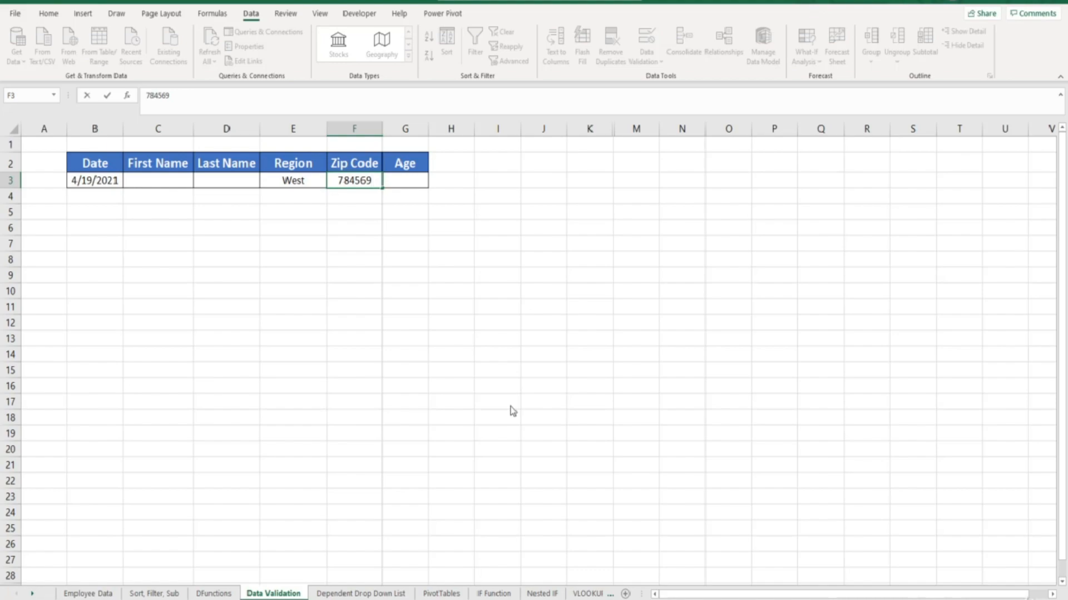
key(Return)
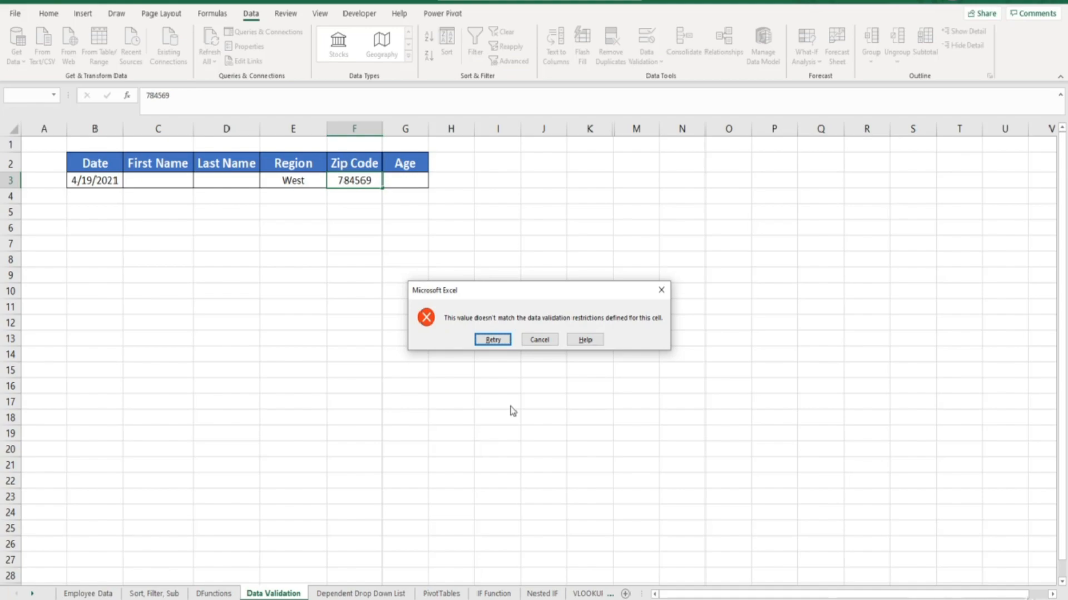
click(539, 342)
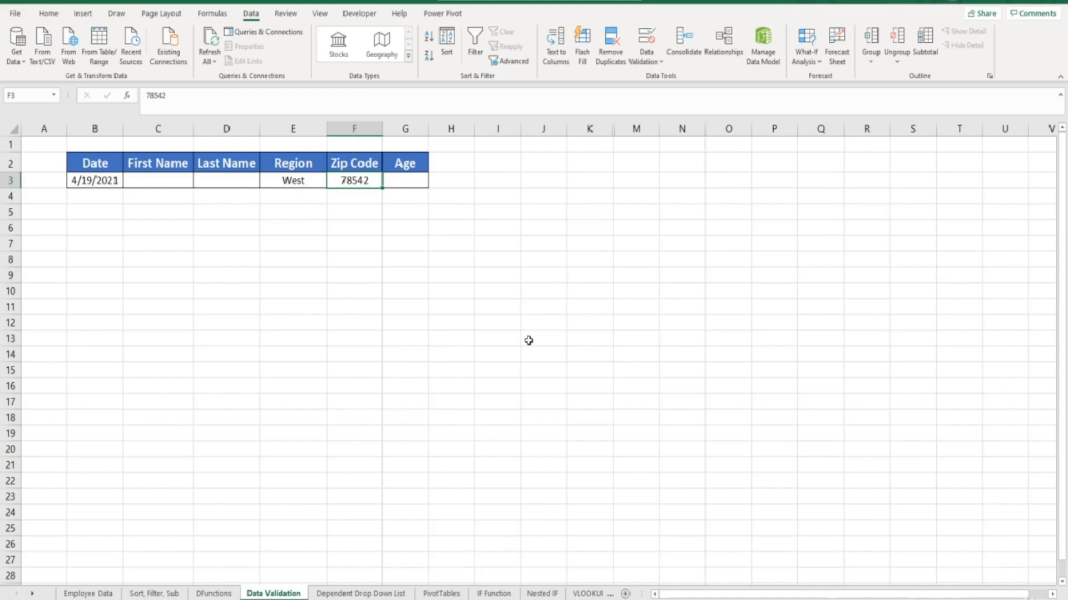
Apply data validation to the Age cell G3 that allows only whole numbers greater than or equal to 18.
click(408, 183)
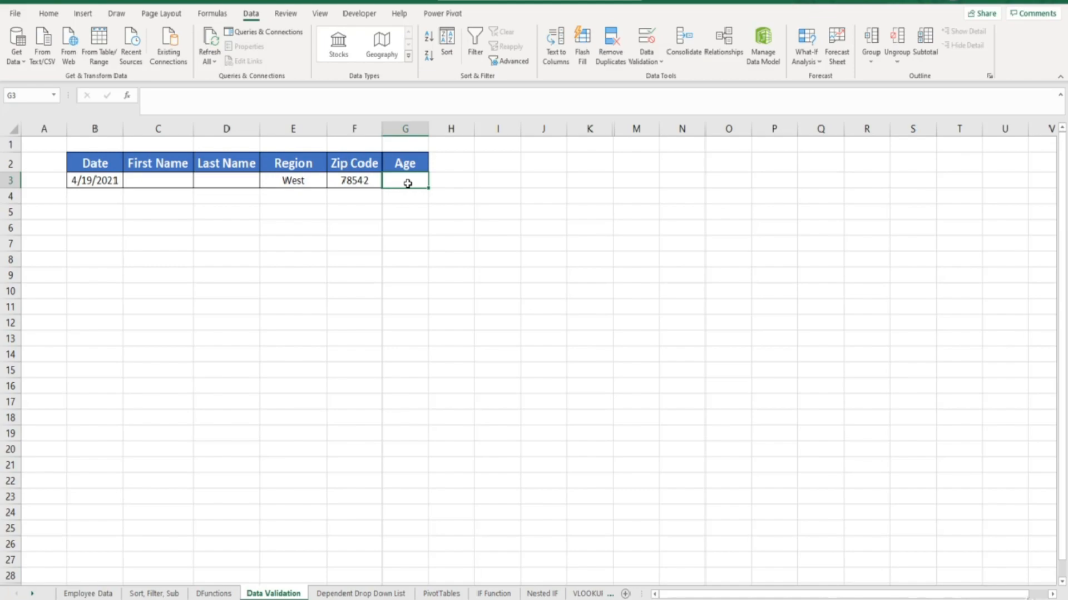
click(645, 38)
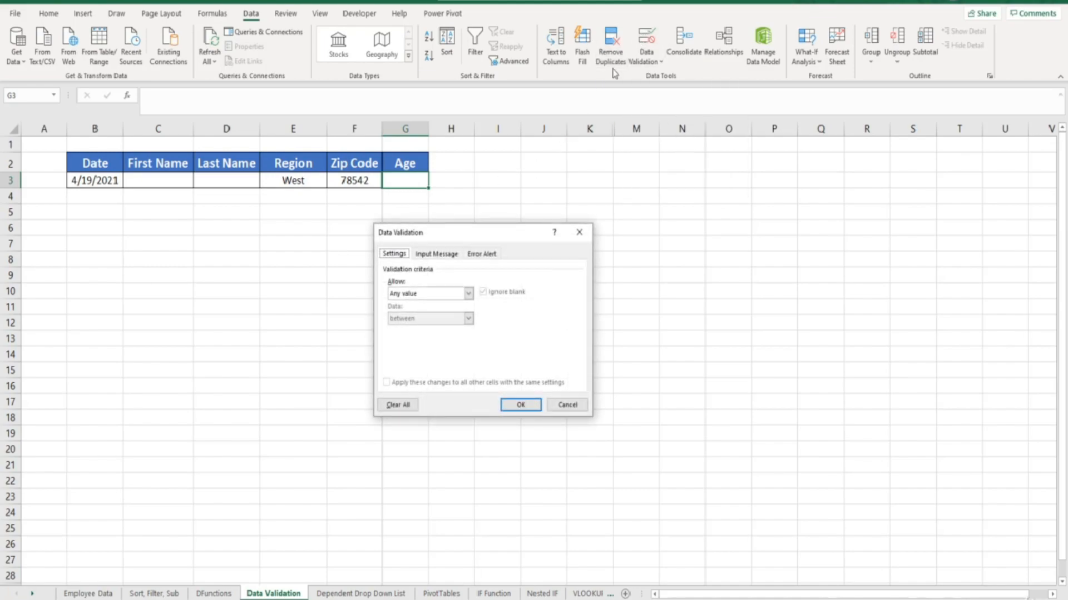
click(468, 293)
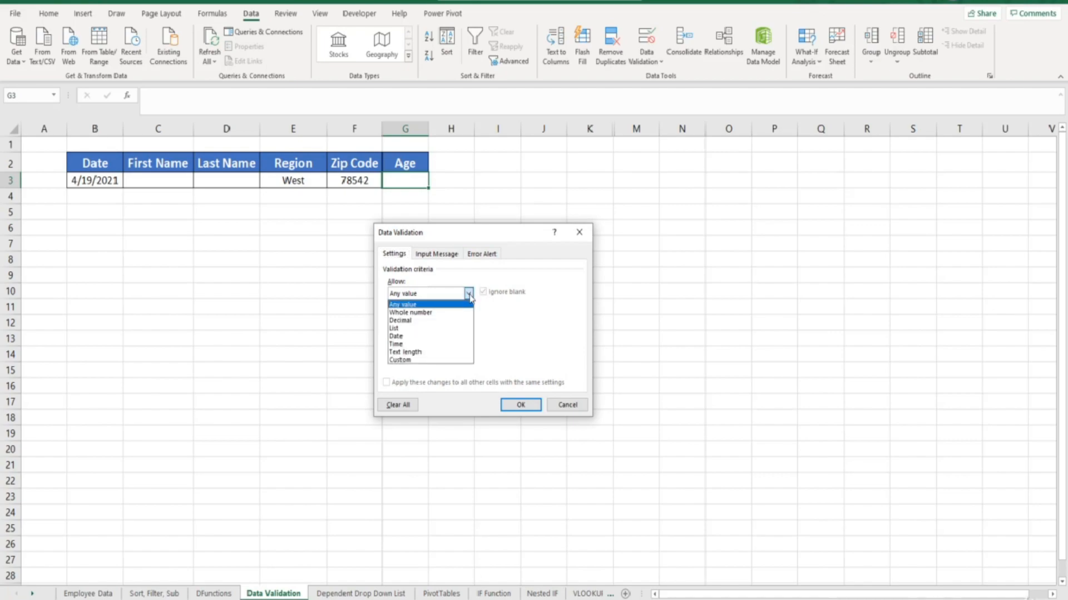
click(449, 314)
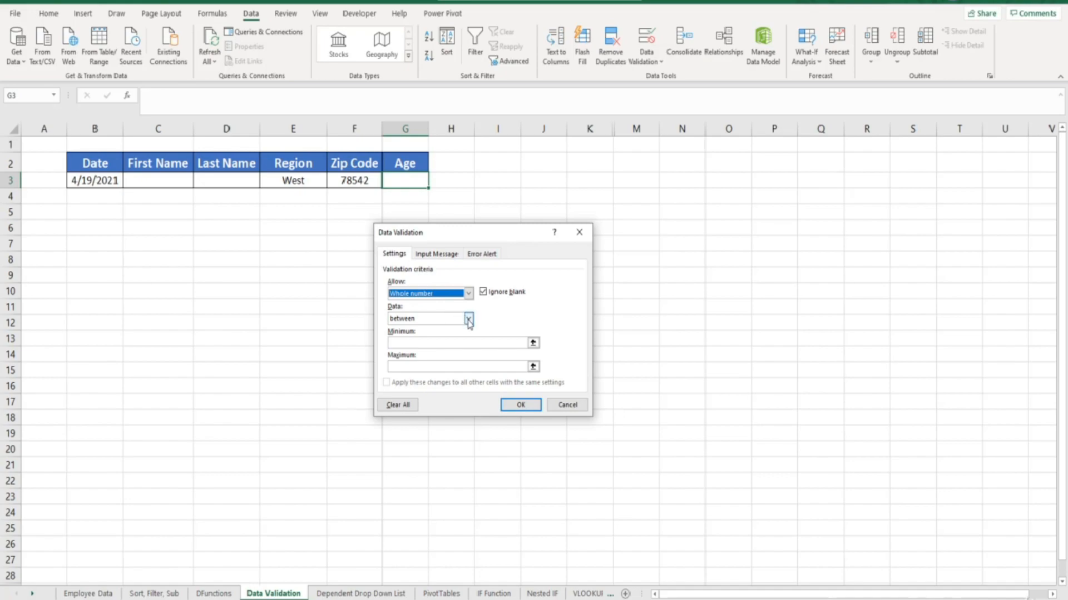
click(469, 320)
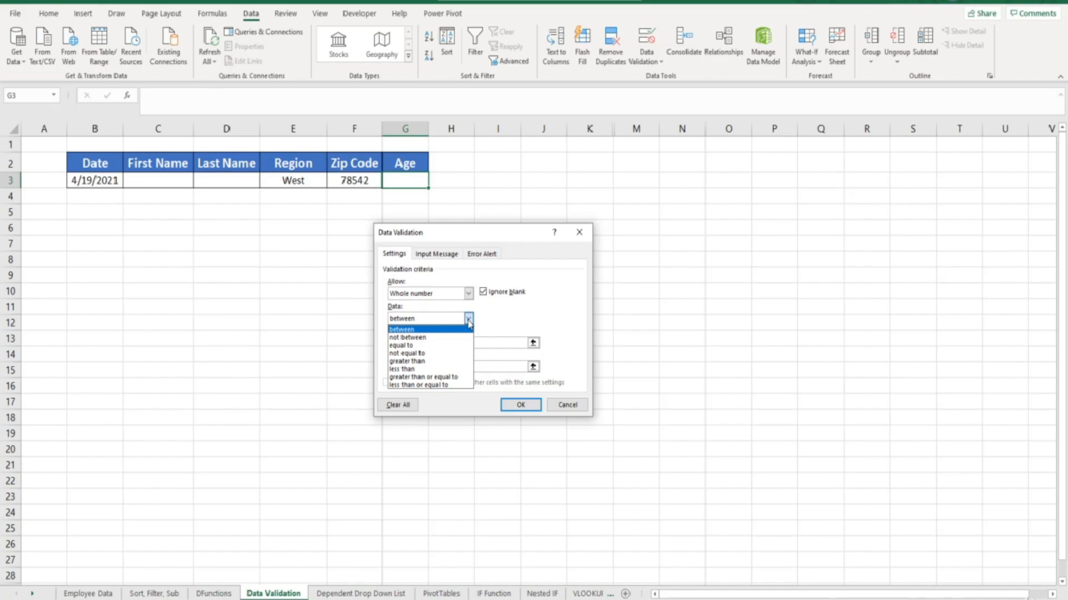
click(456, 378)
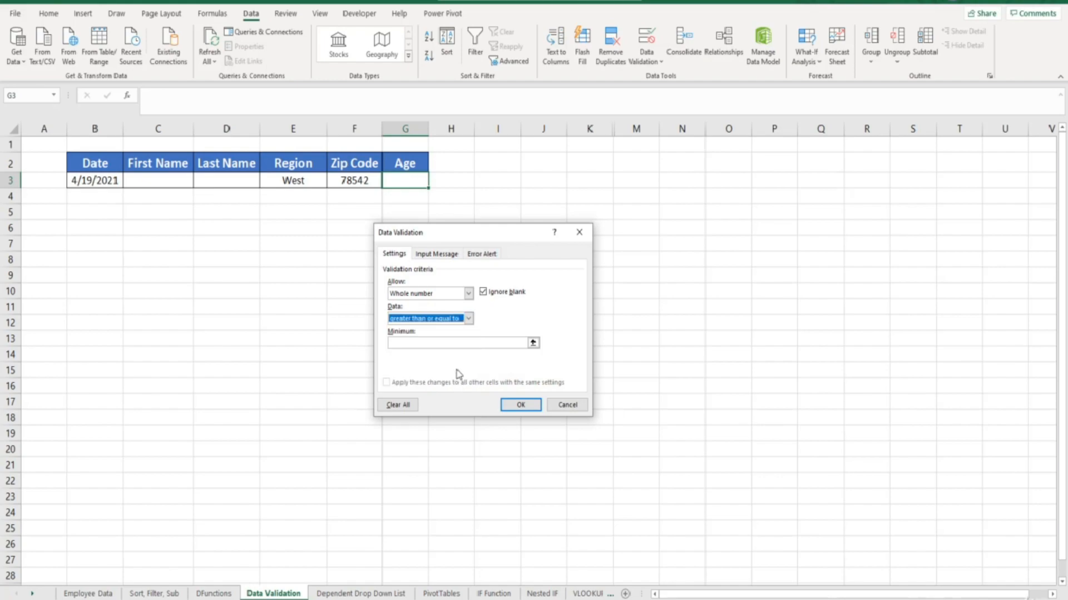
click(458, 343)
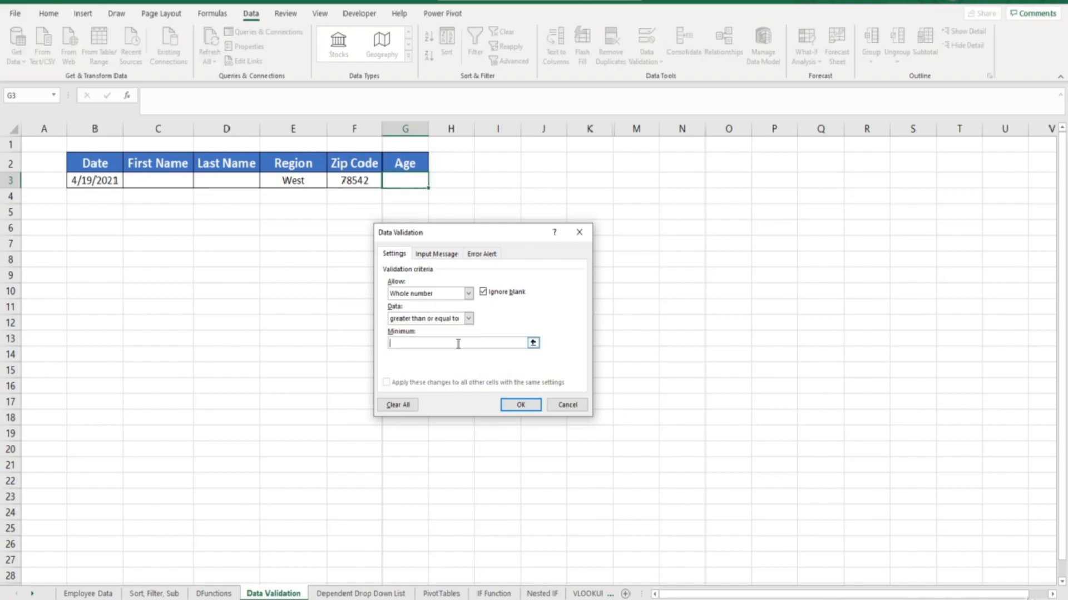
text(18)
click(516, 405)
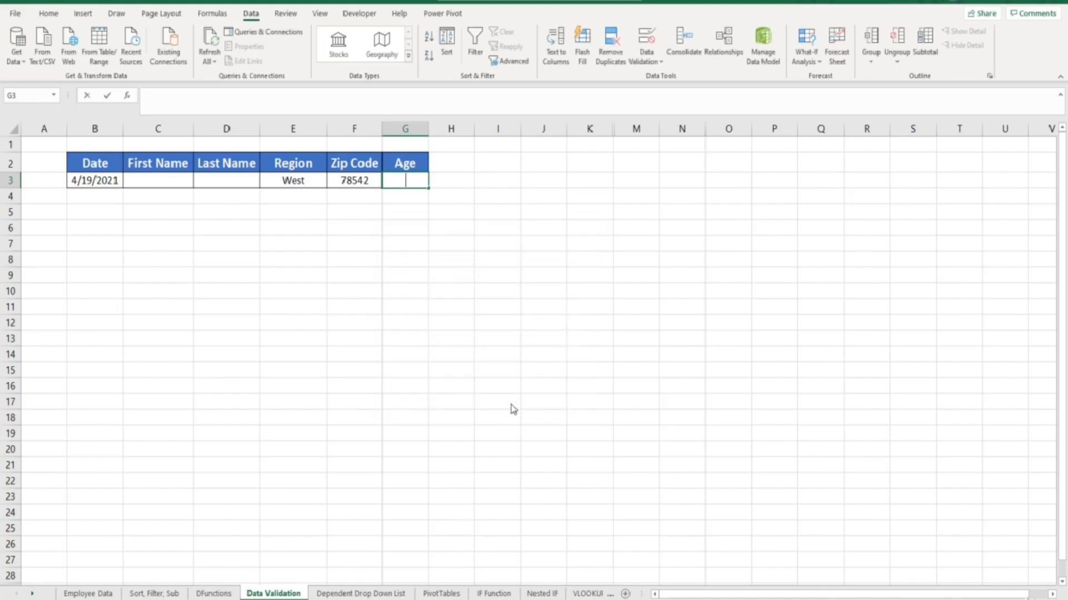
Test the age rule by entering 19 in cell G3 and replacing it with 18.
text(19)
key(Return)
key(Up)
text(18)
key(Return)
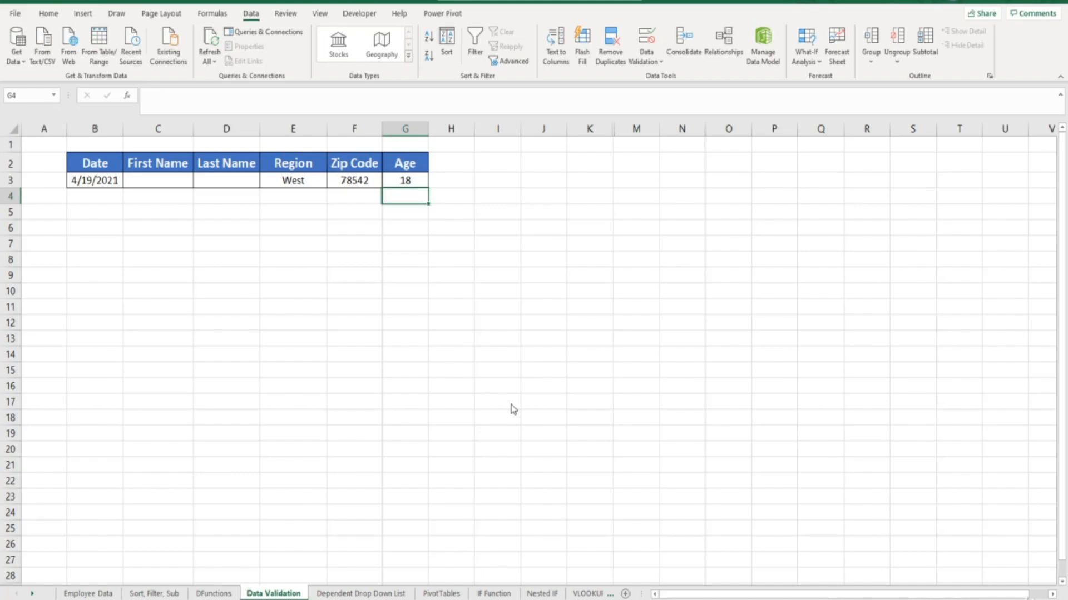
Test the age limit by trying to enter 17 in cell G3, and cancel the entry.
key(Up)
text(17)
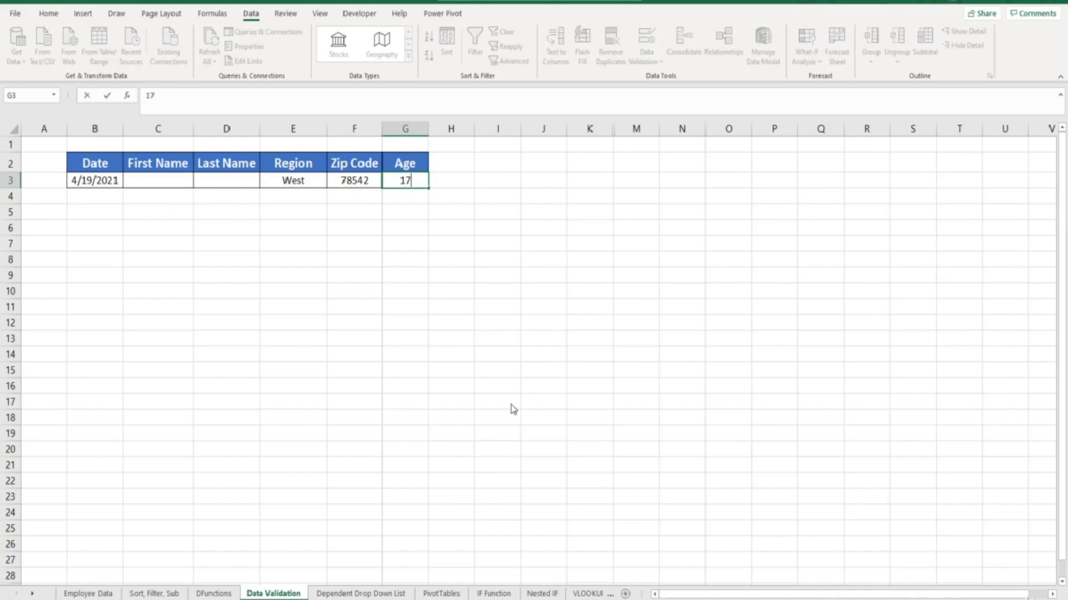
key(Return)
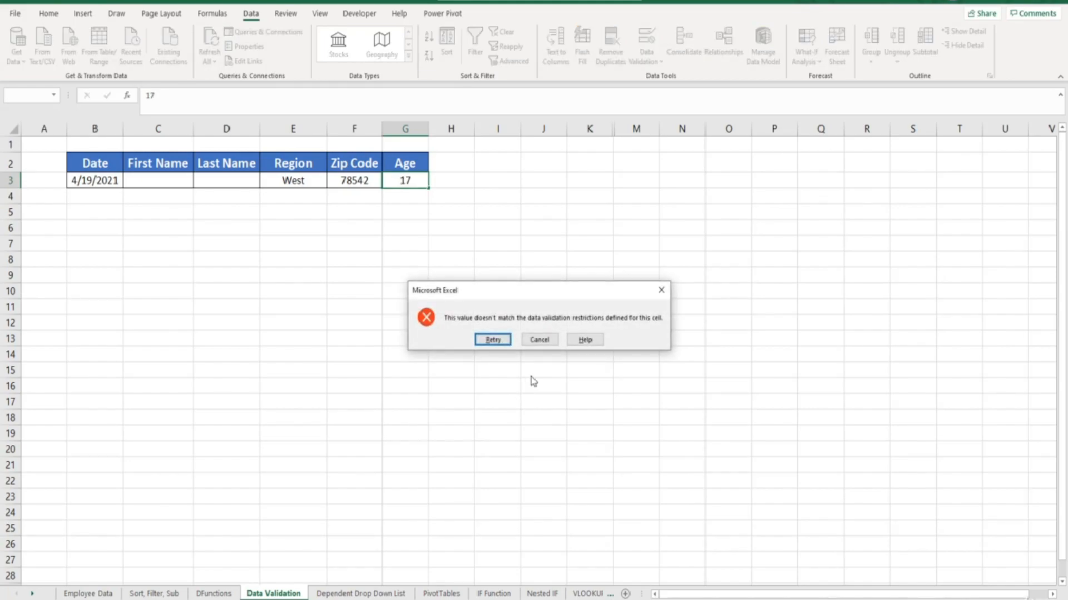
click(542, 343)
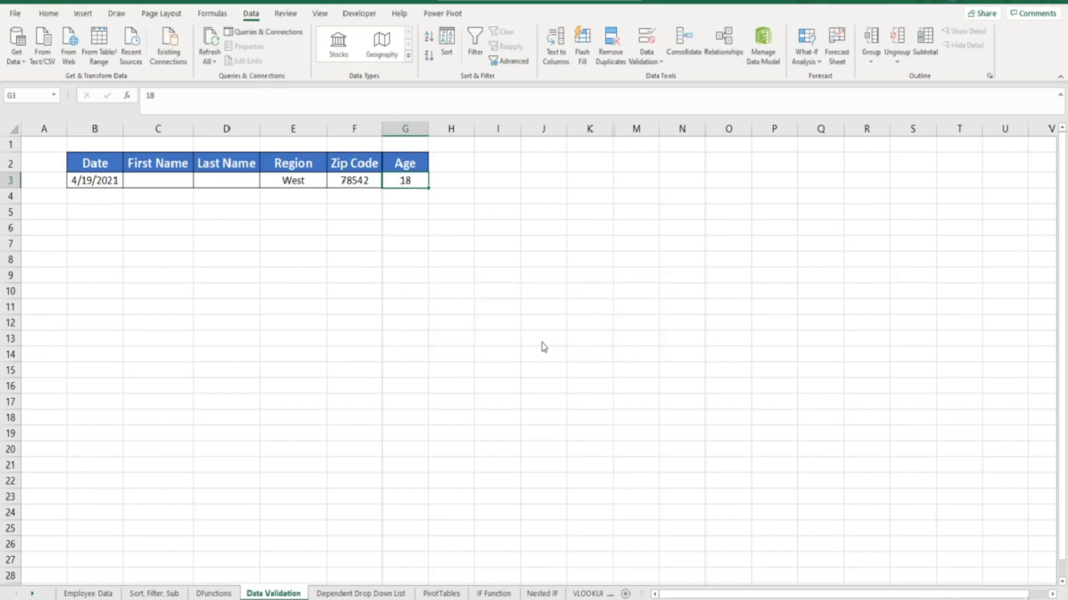